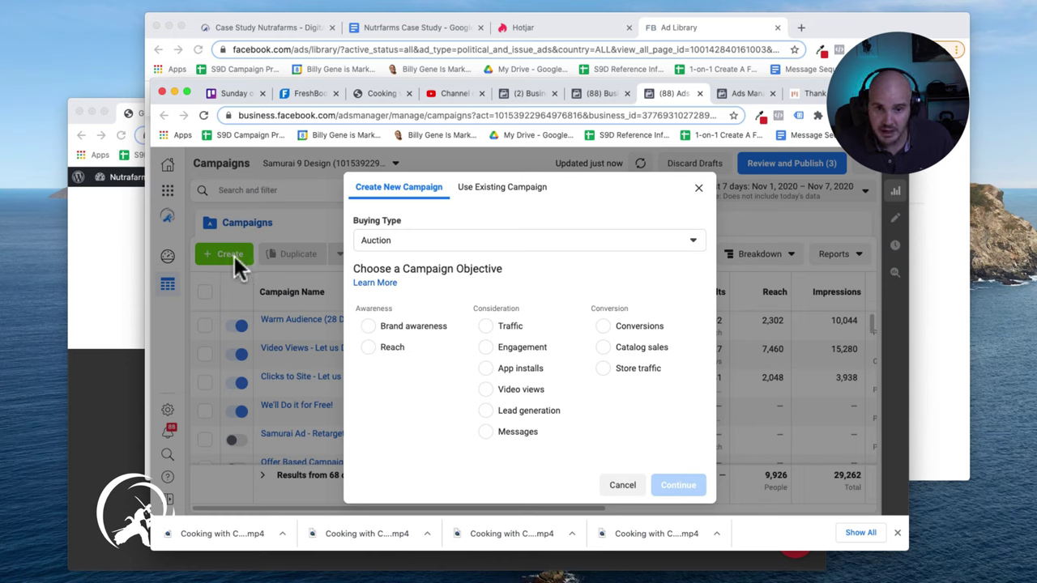
Choose Traffic as the objective for the new auction campaign
left_click(488, 324)
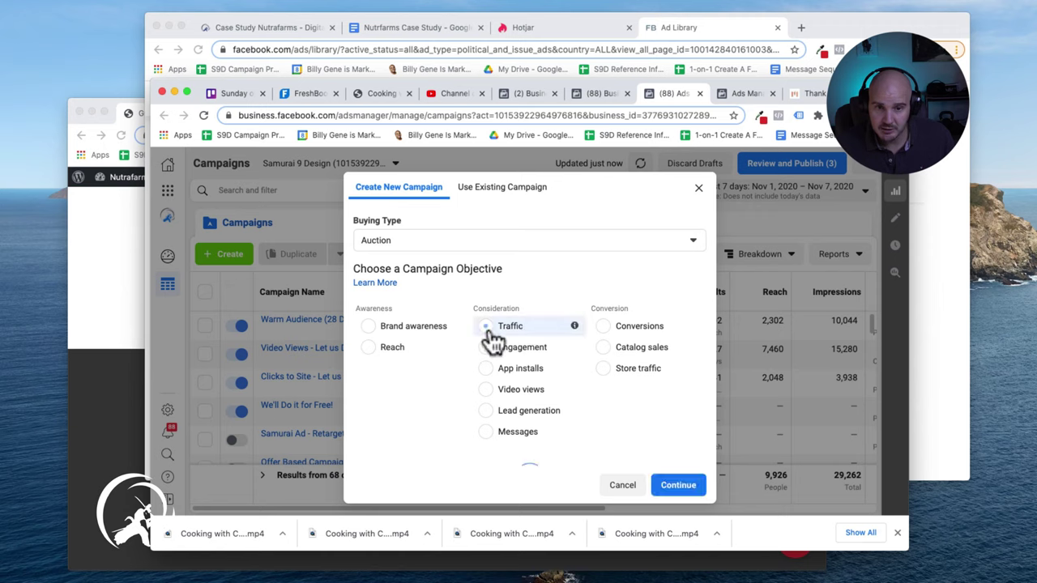
Create the Traffic campaign and replace its default name with 'Retargeting'
left_click(667, 481)
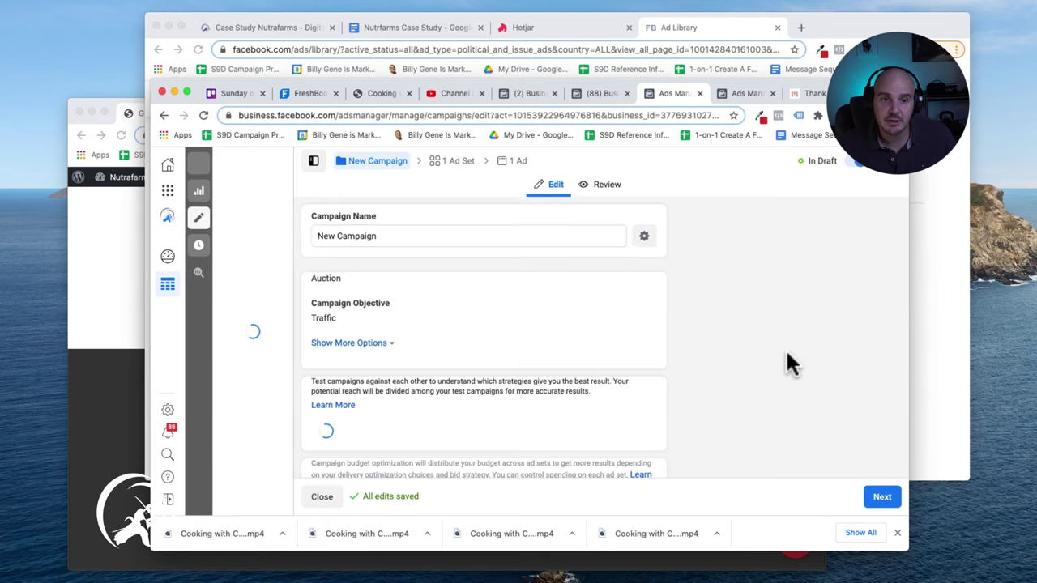
triple_click(368, 235)
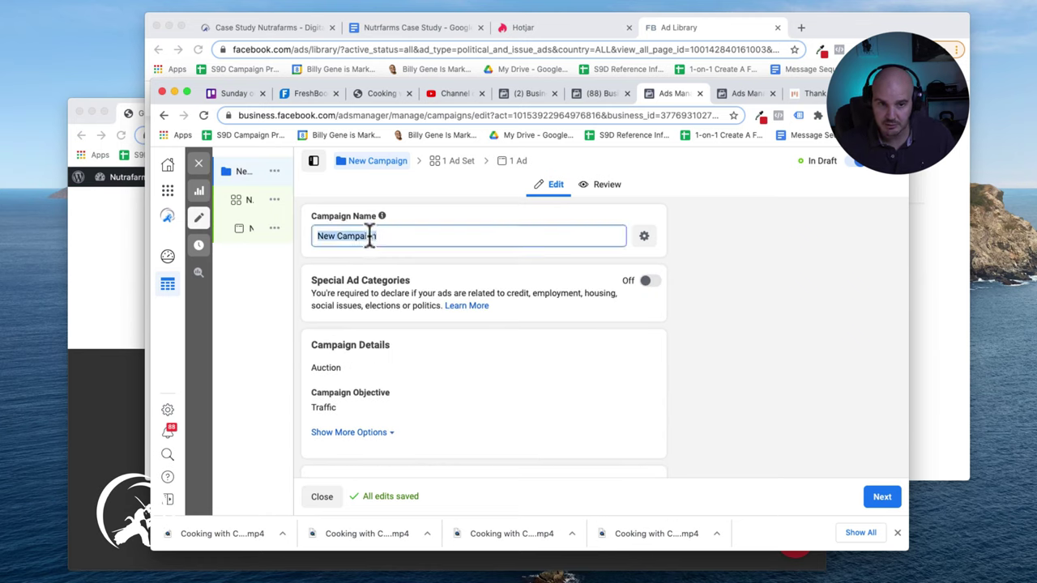
type("Retargeting")
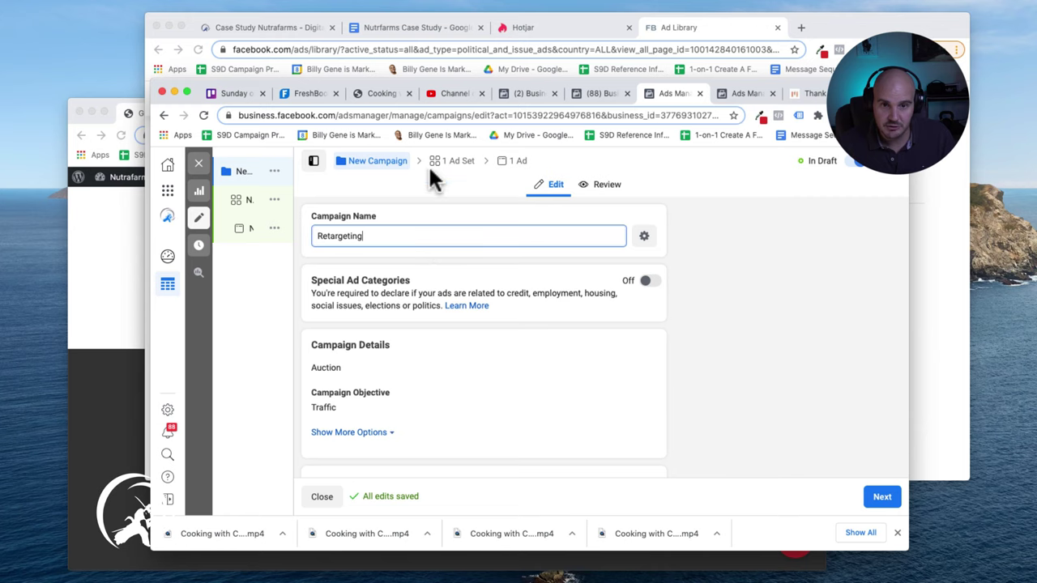
scroll(430, 368, "down", 5)
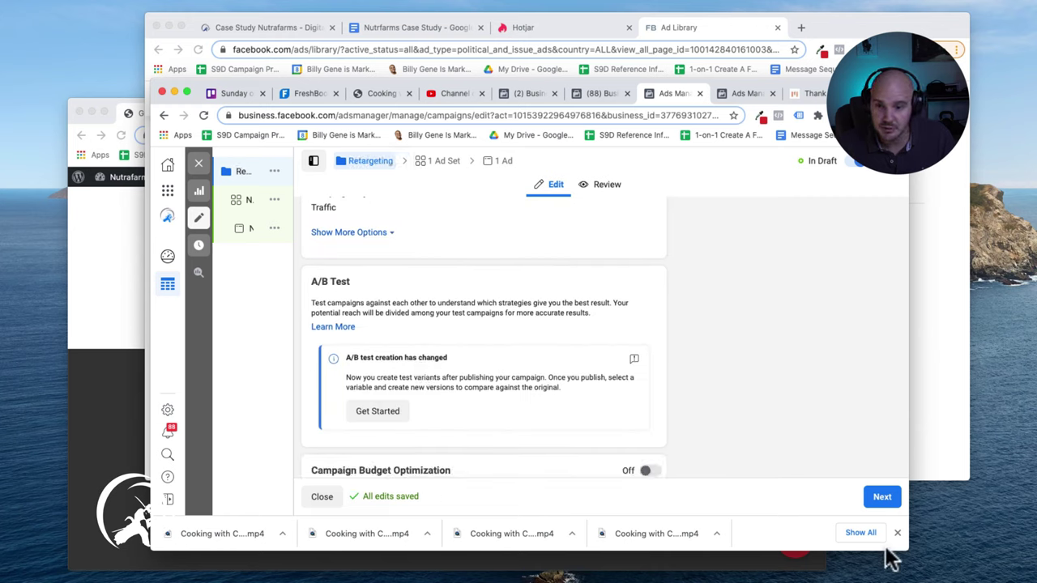
Continue to the ad set and edit its name to include 'Website Visitors that did not make TYP'
left_click(879, 501)
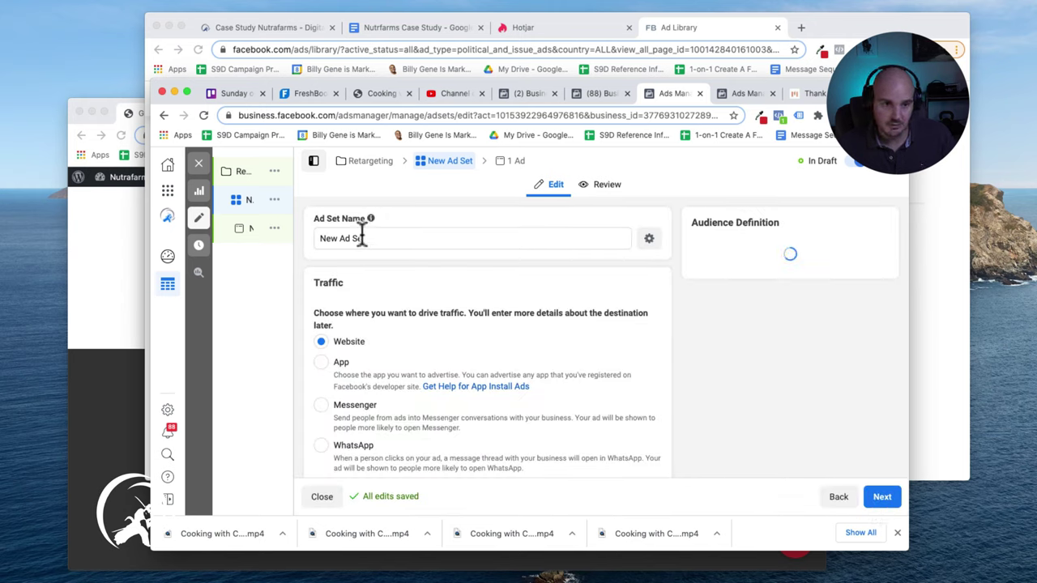
triple_click(362, 238)
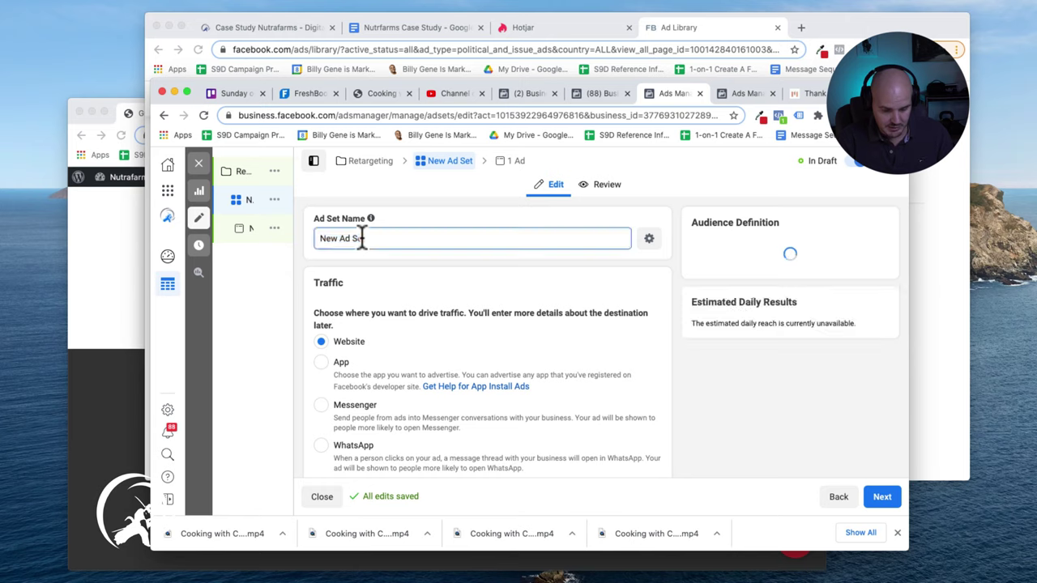
type("Website V")
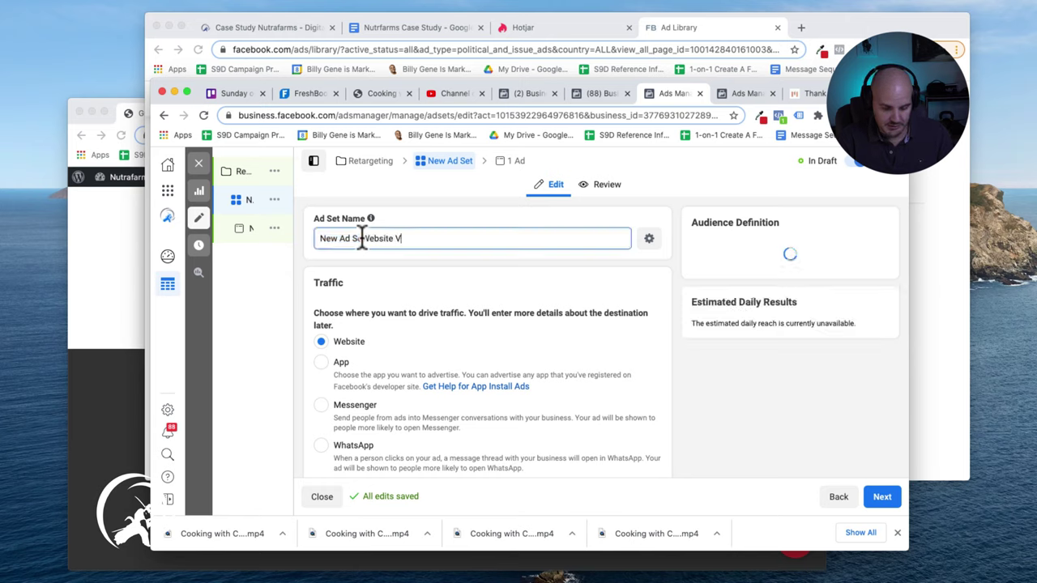
type("isitors th")
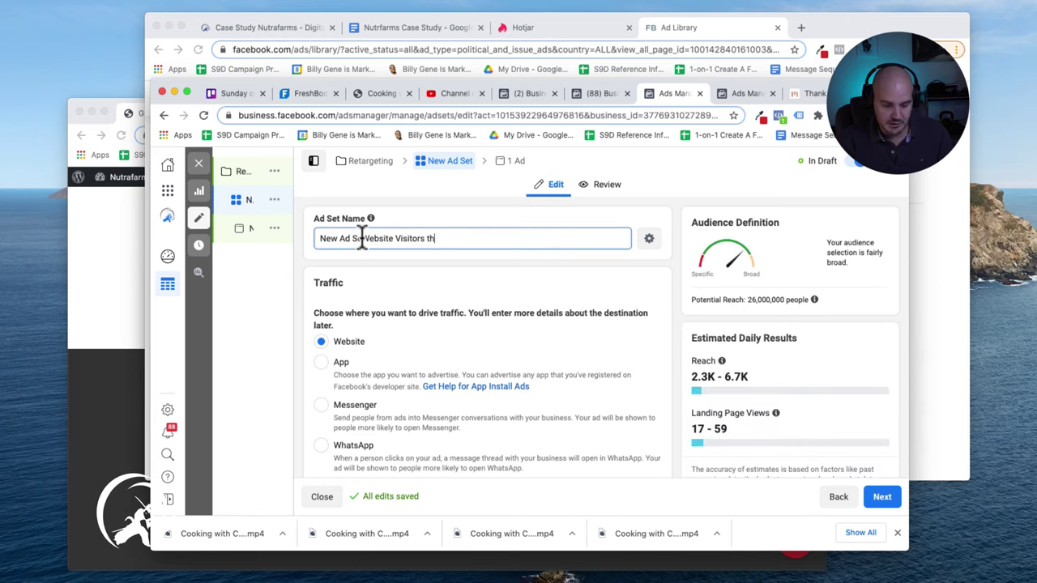
type("at ")
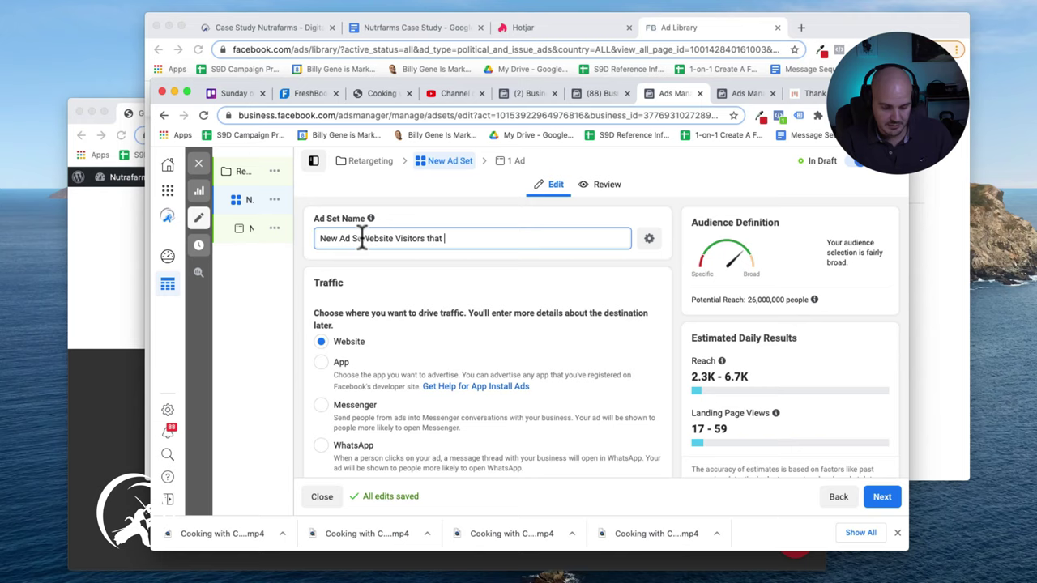
type("did not make TYP")
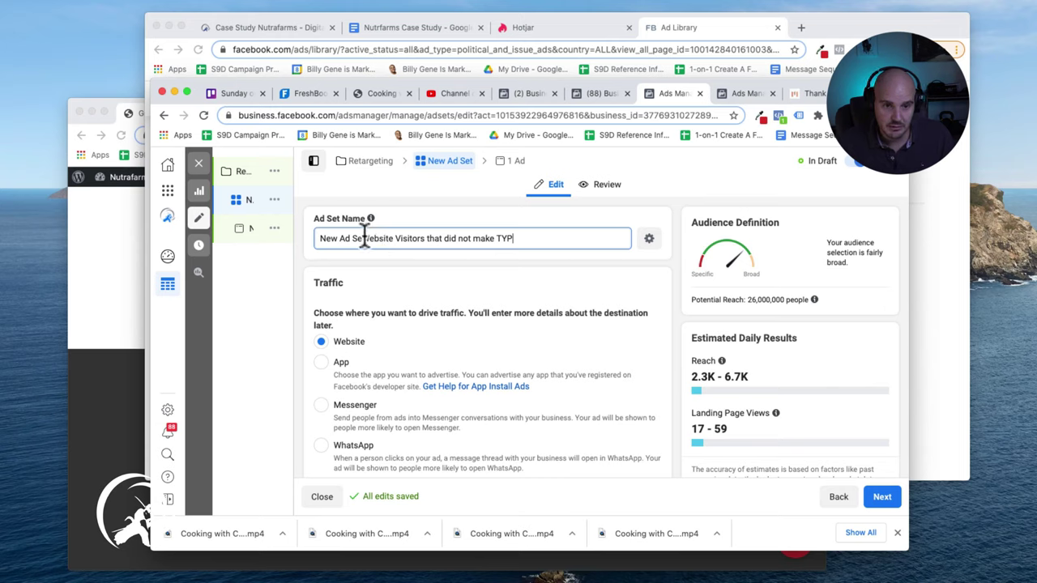
left_click(362, 237)
type("- ")
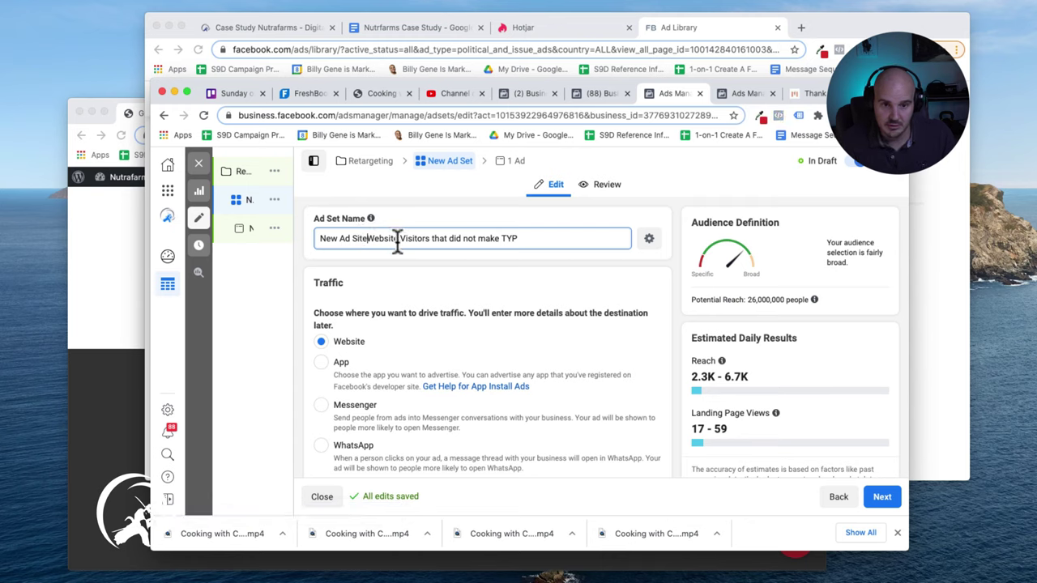
type("e")
key("super+a")
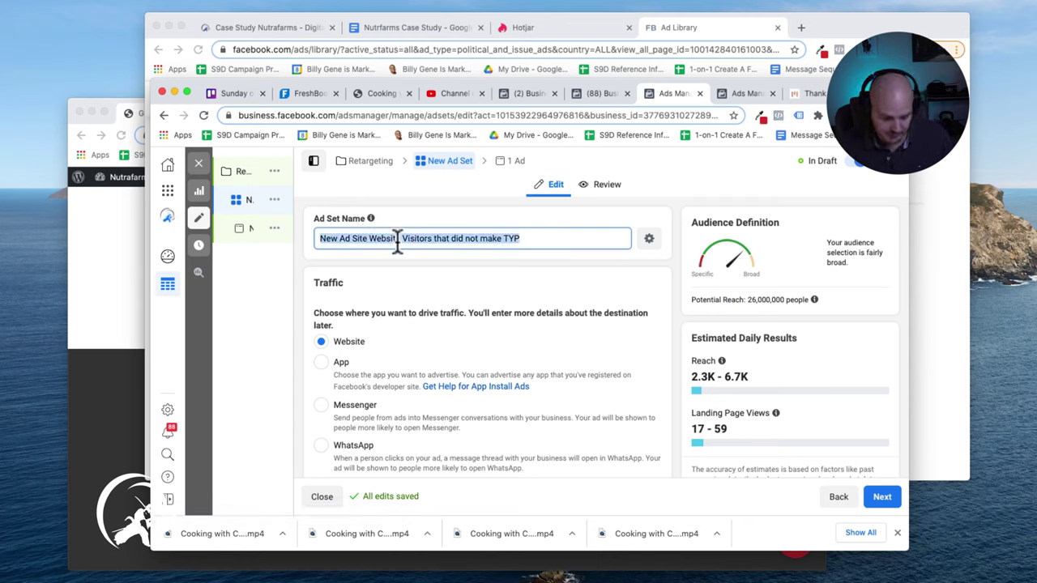
Apply the ad set name and change the daily budget to $2.00 CAD, keeping the Nov 8, 2020 start
left_click(490, 280)
scroll(482, 278, "down", 5)
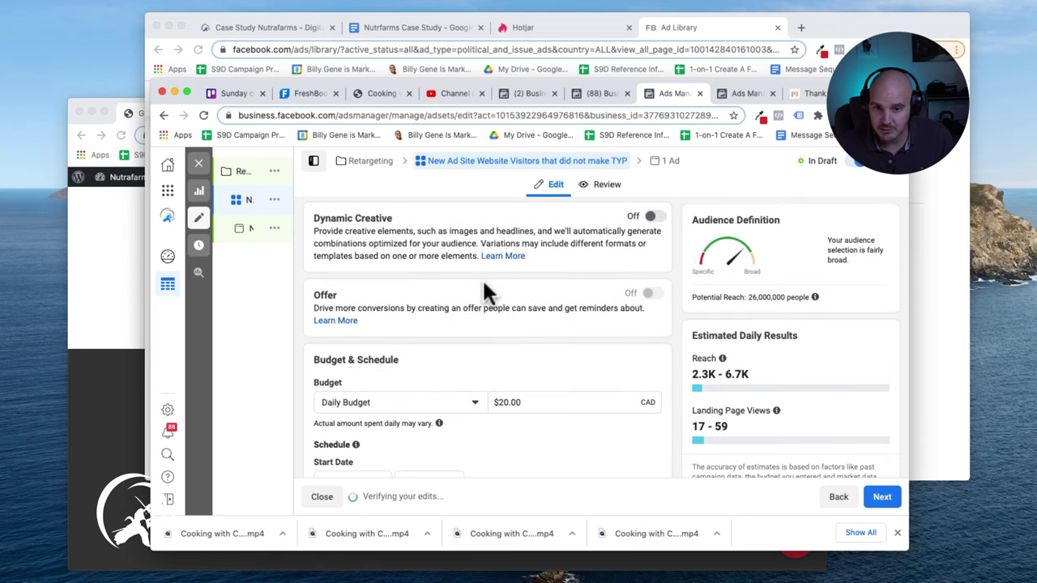
scroll(482, 278, "down", 2)
left_click(503, 346)
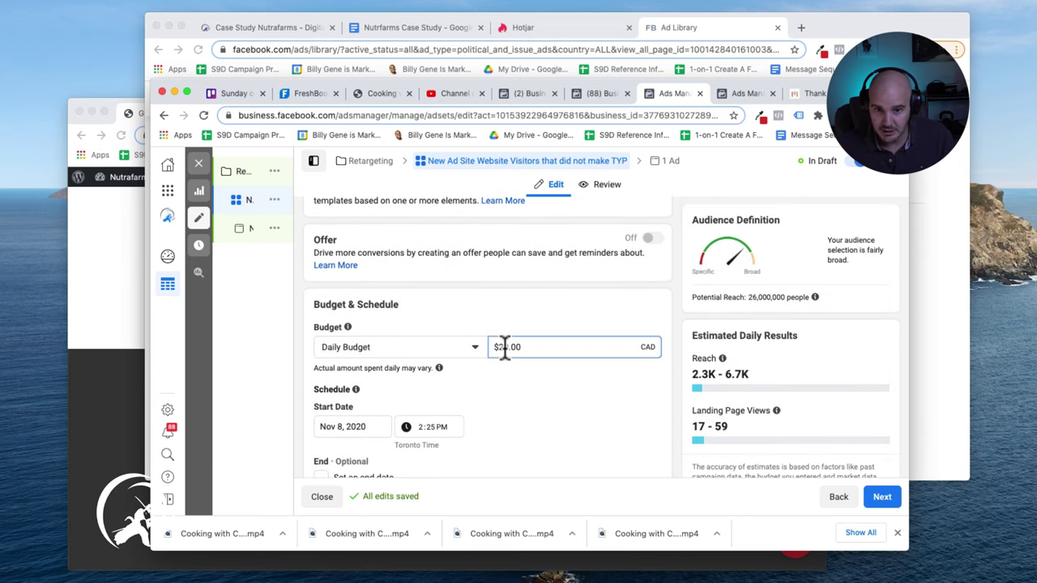
key("BackSpace")
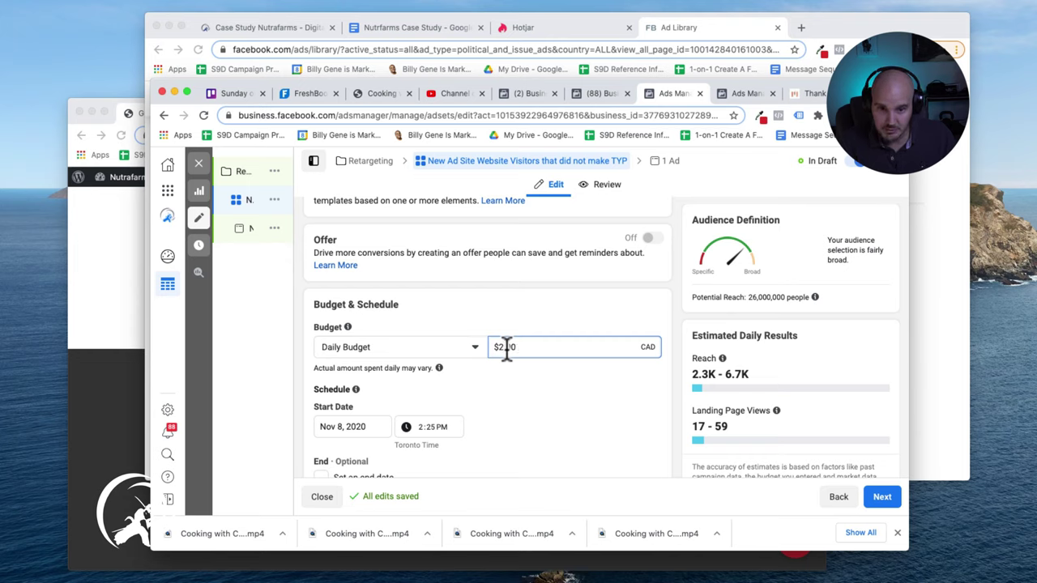
key("BackSpace")
key("BackSpace")
key("BackSpace")
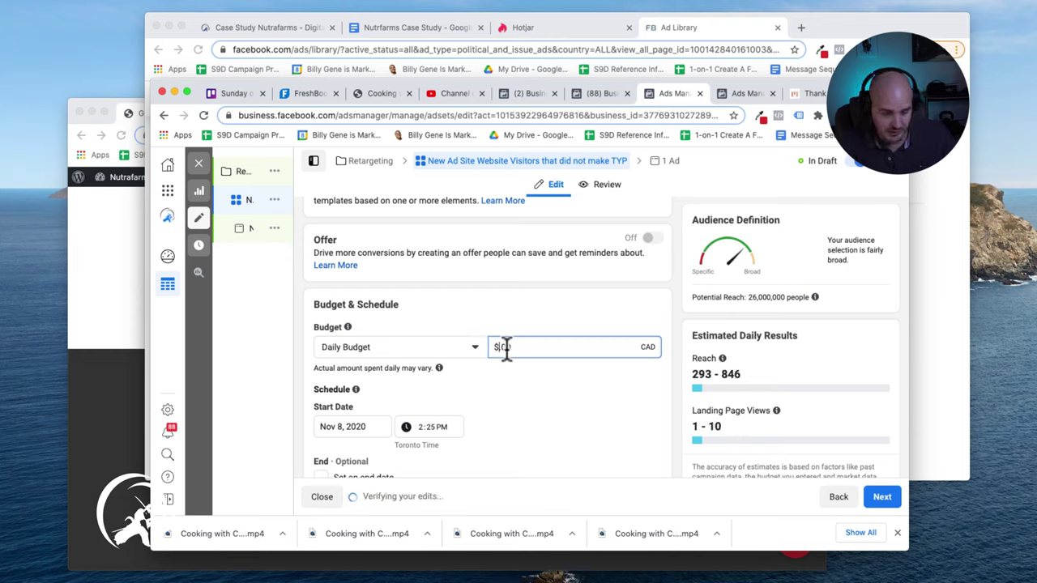
type(".00")
left_click(546, 376)
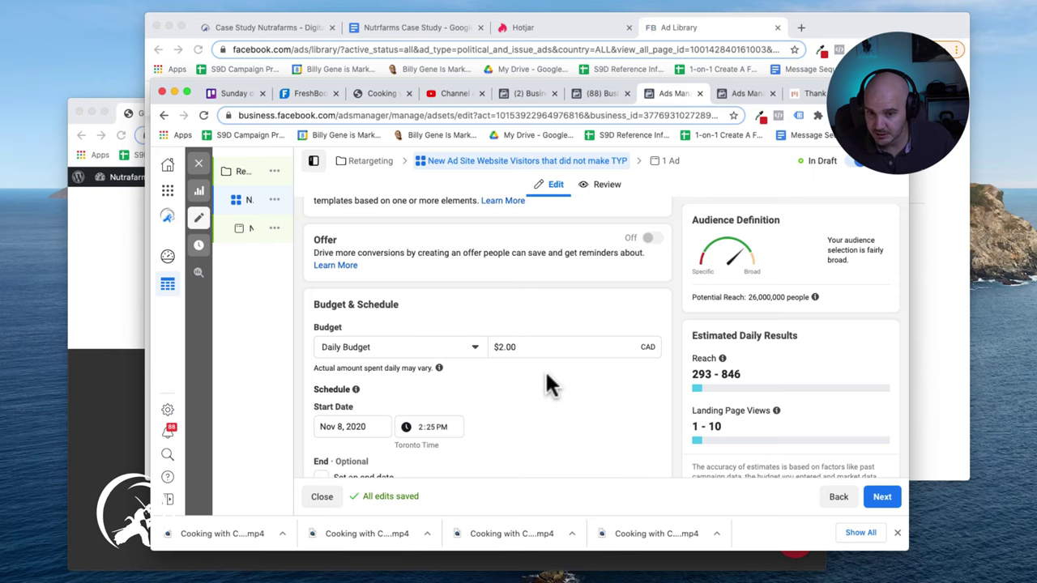
scroll(546, 375, "down", 1)
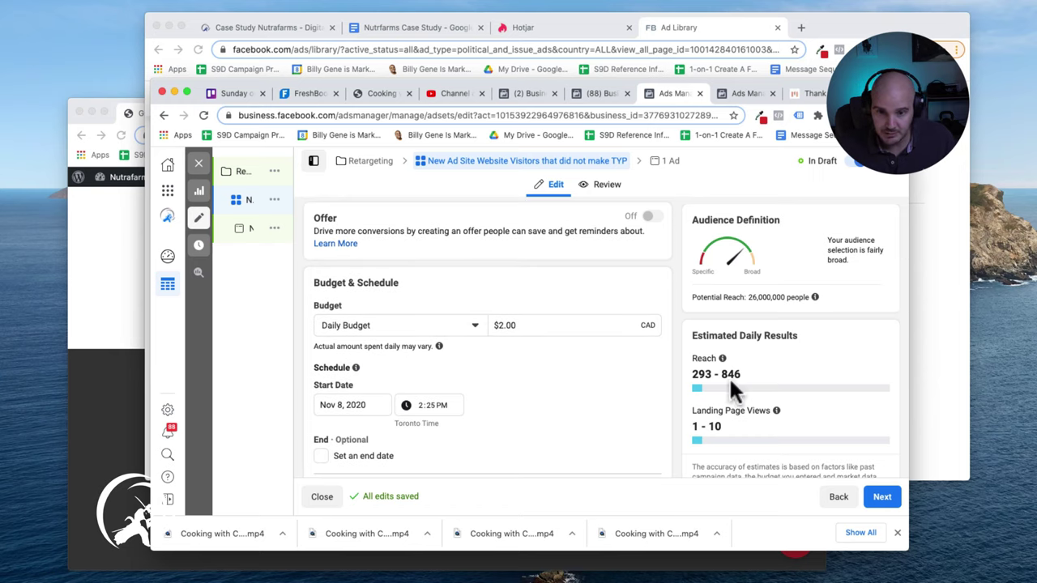
scroll(729, 381, "down", 1)
mouse_move(723, 347)
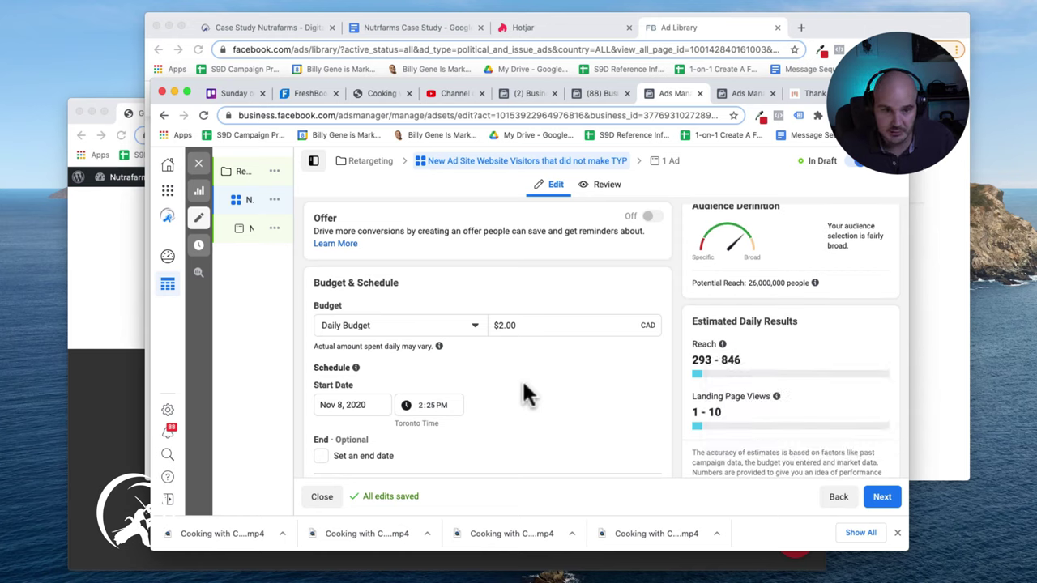
In the Audience section, choose Create New > Custom Audience to show the source options
scroll(522, 388, "down", 5)
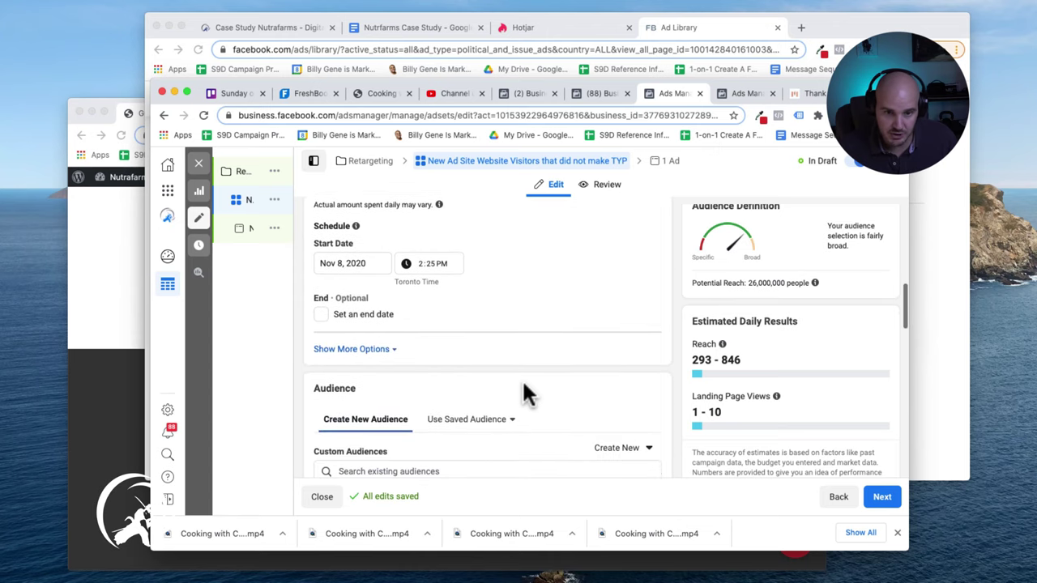
scroll(522, 395, "down", 2)
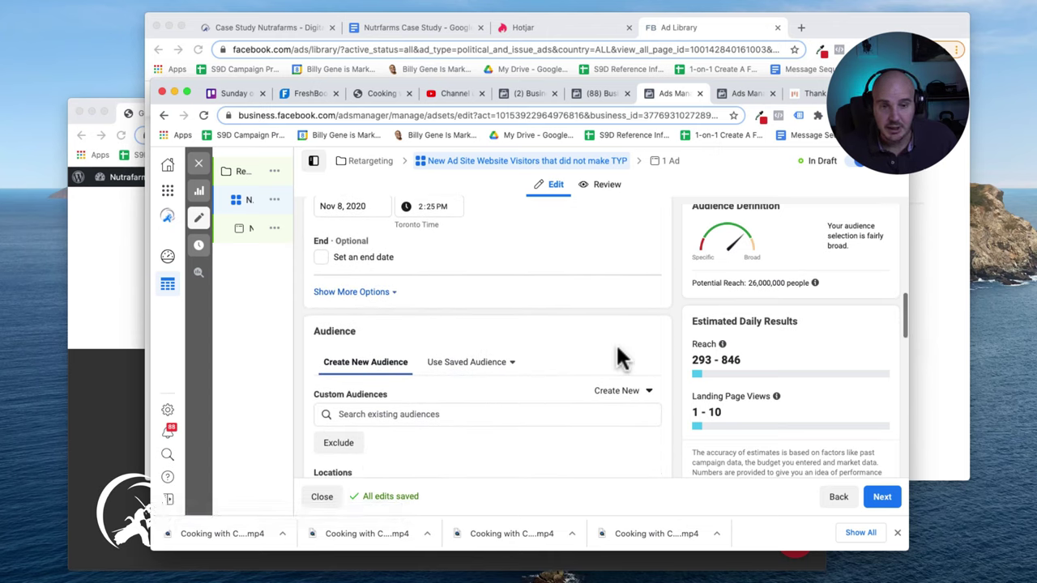
scroll(617, 350, "up", 4)
scroll(615, 348, "down", 7)
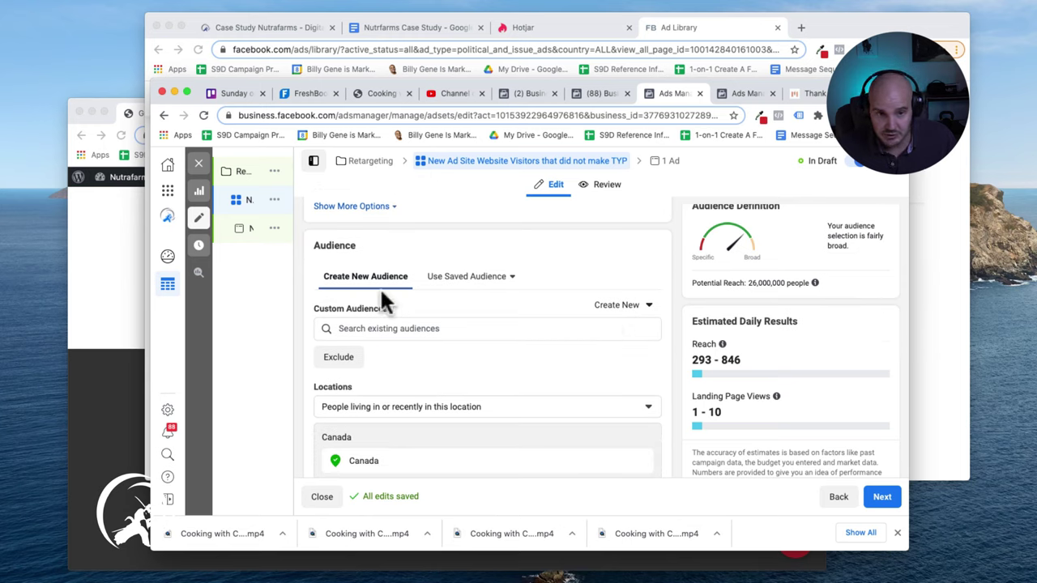
left_click(619, 308)
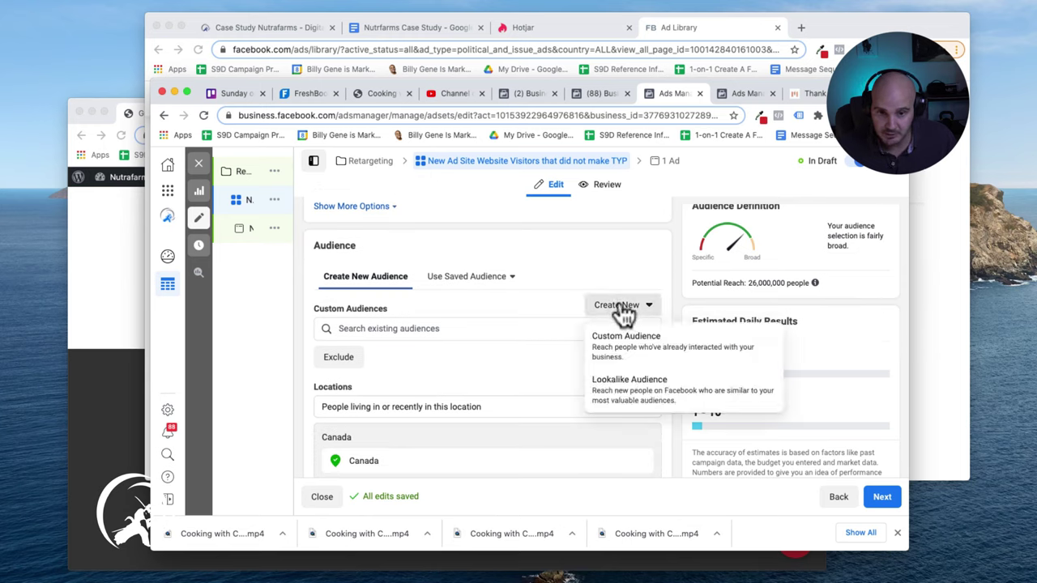
left_click(624, 352)
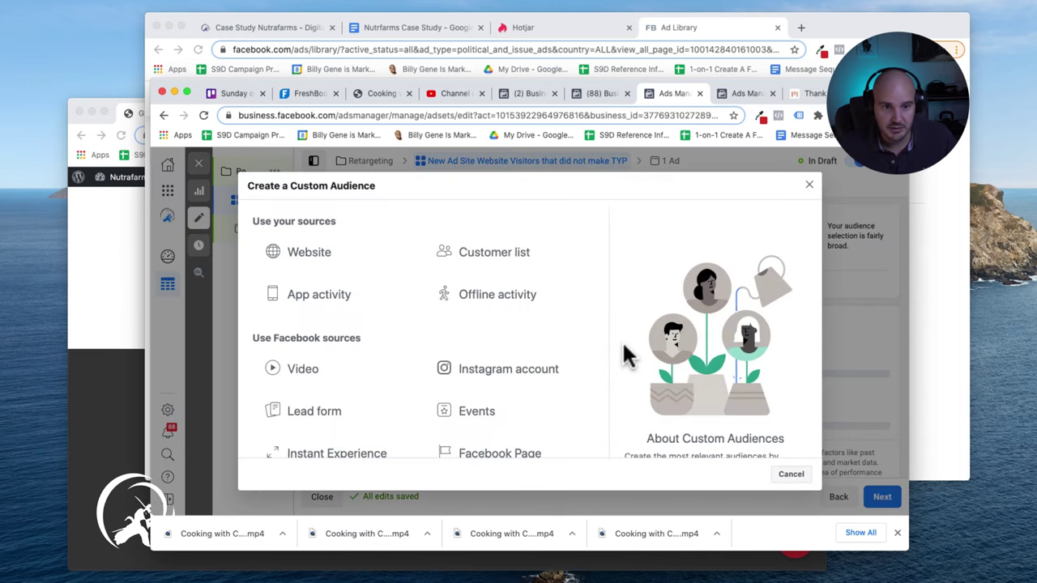
left_click(341, 267)
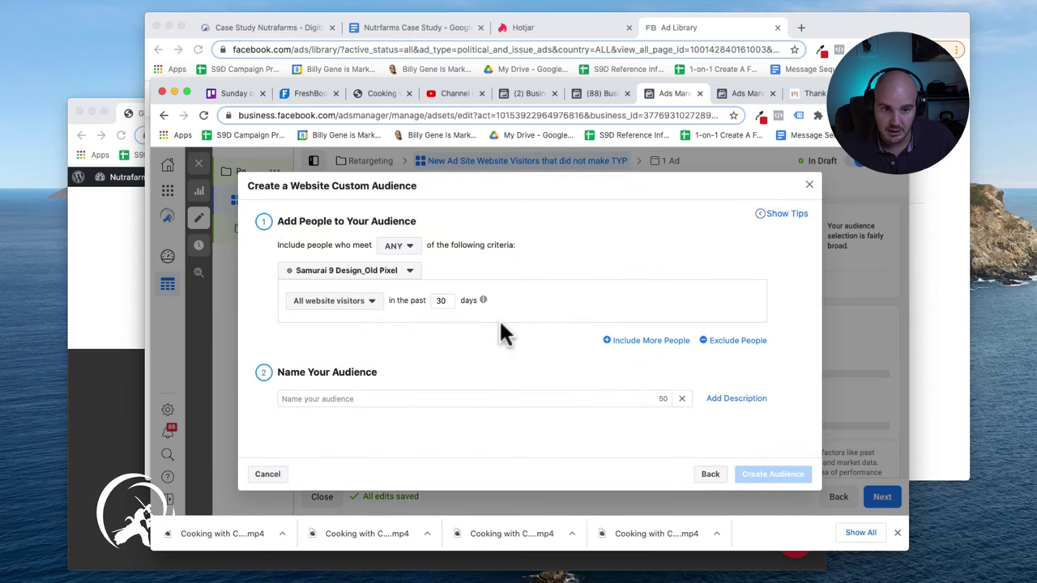
left_click(397, 274)
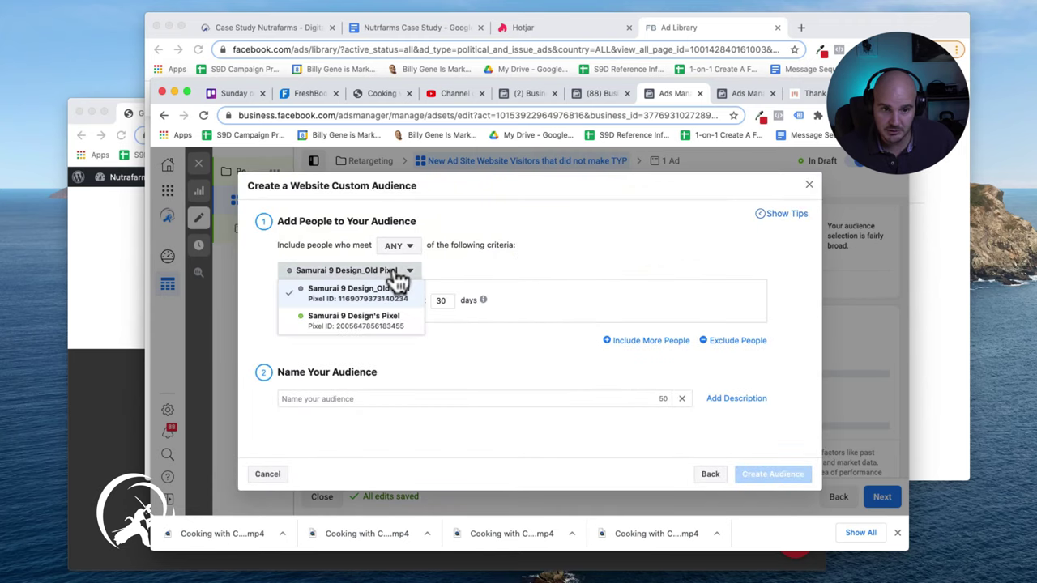
left_click(355, 334)
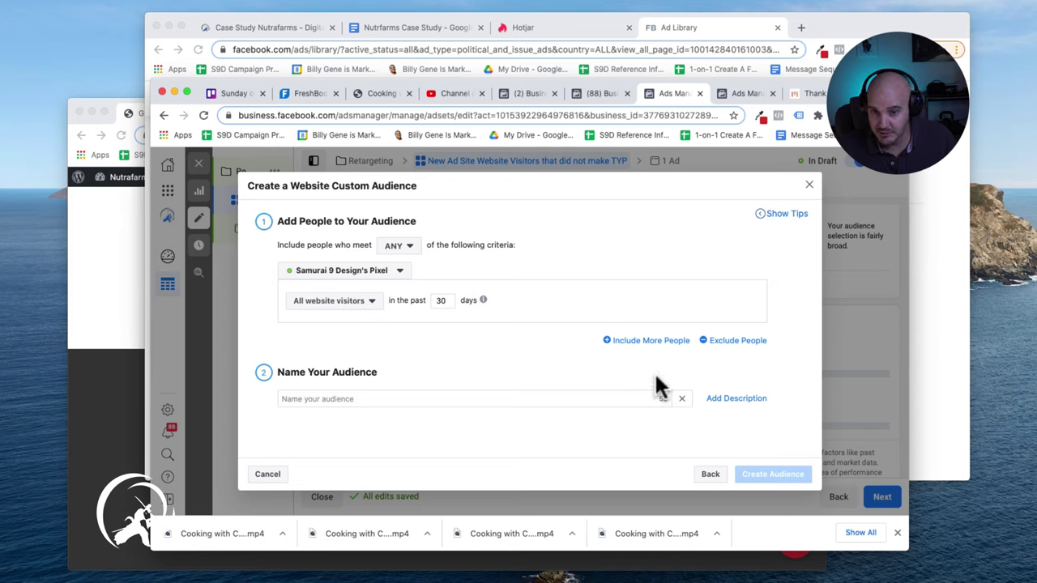
Add an exclusion for visitors of specific web pages whose URL contains 'thank-you'
left_click(739, 343)
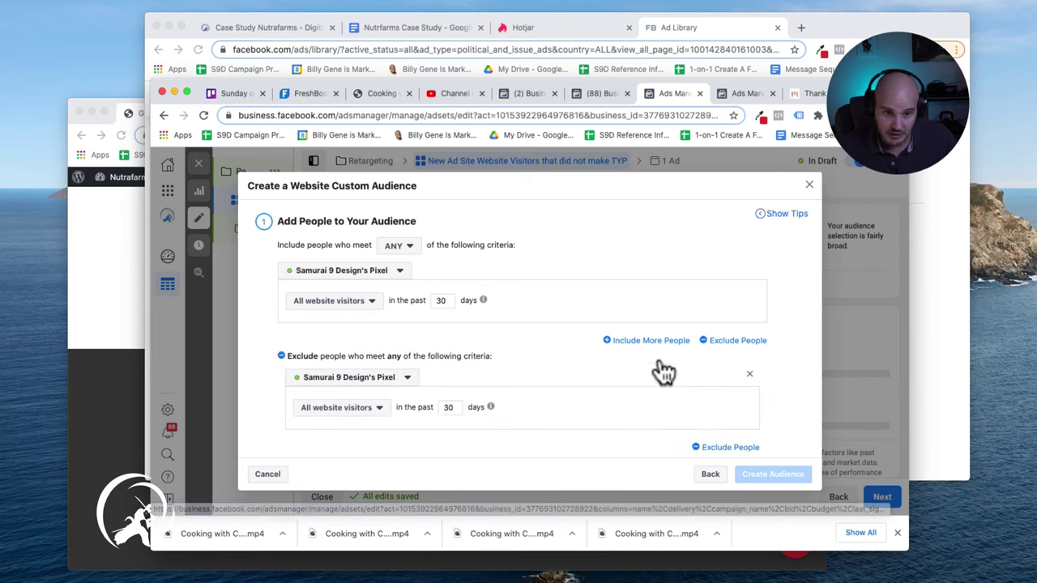
left_click(372, 416)
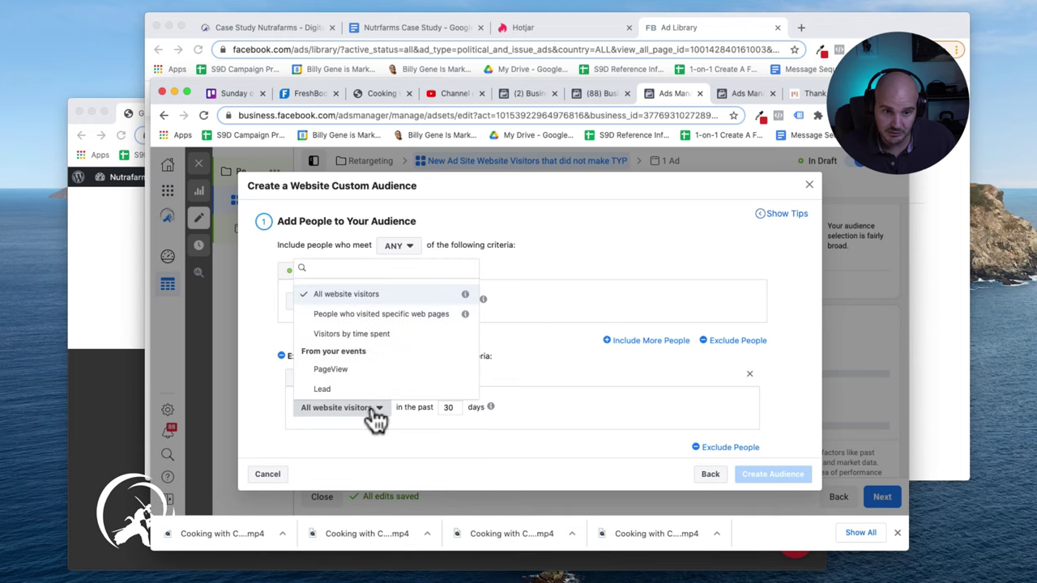
left_click(384, 316)
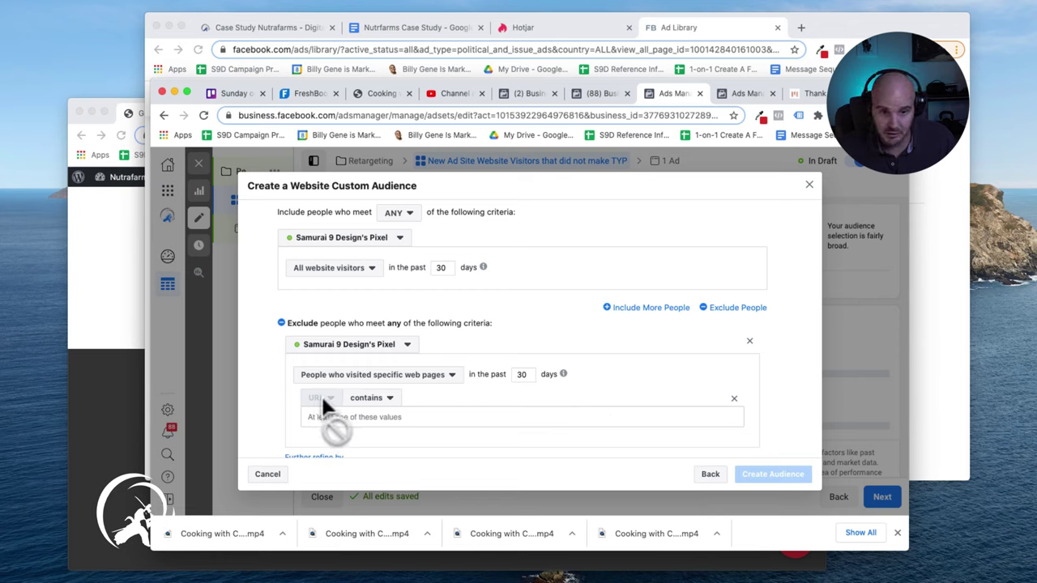
left_click(377, 404)
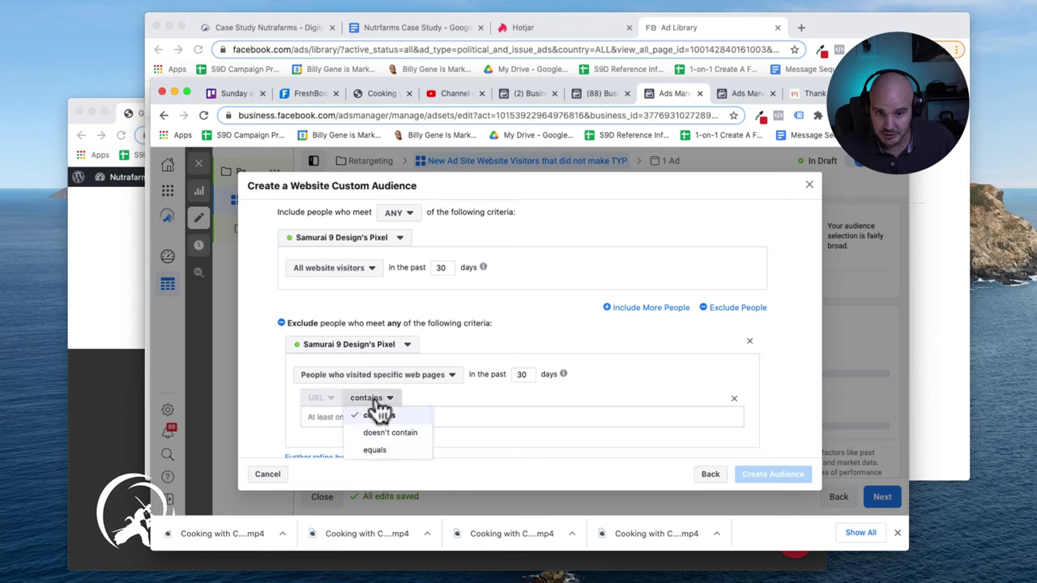
left_click(378, 415)
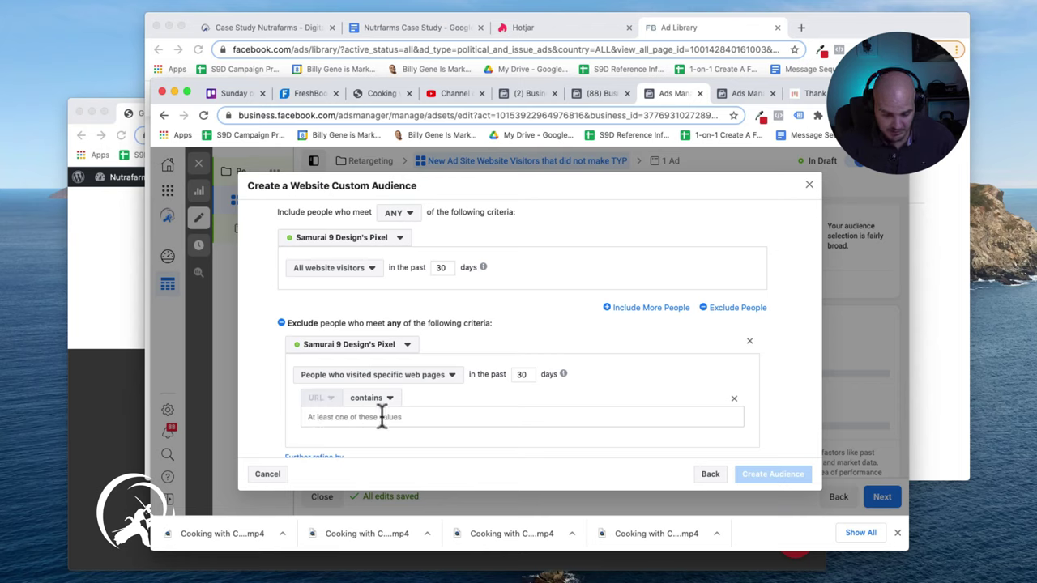
left_click(382, 417)
type("thank-you")
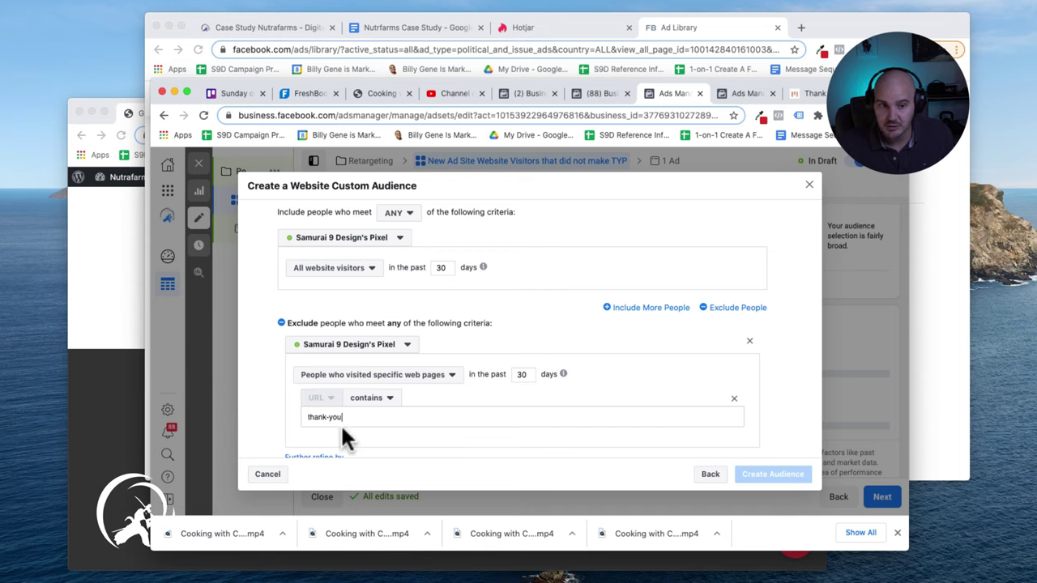
Confirm the 'thank-you' URL value, then name the audience by pasting the ad set name and deleting 'New Ad Site'
scroll(350, 419, "down", 3)
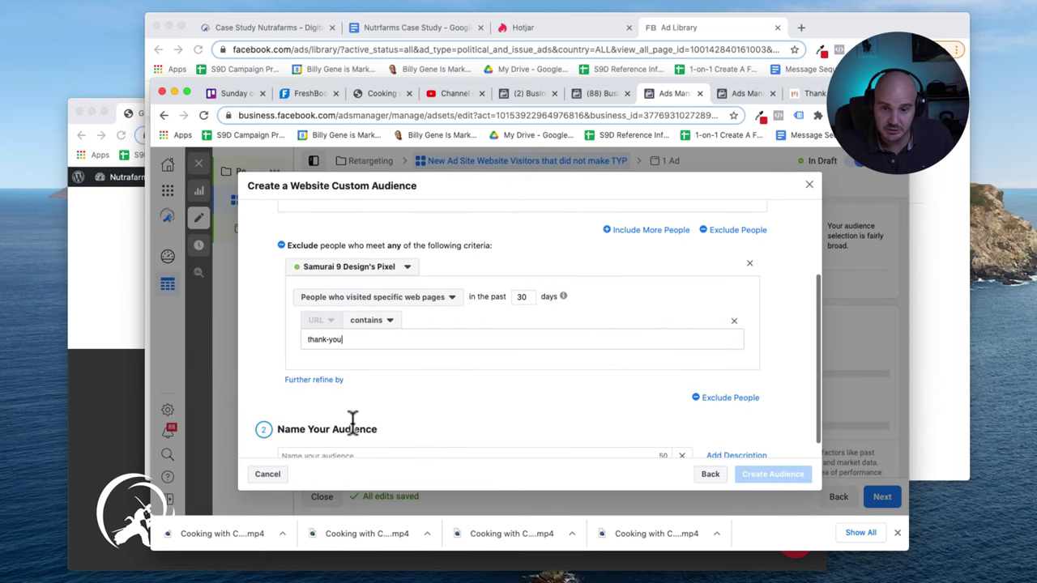
left_click(352, 424)
left_click(349, 430)
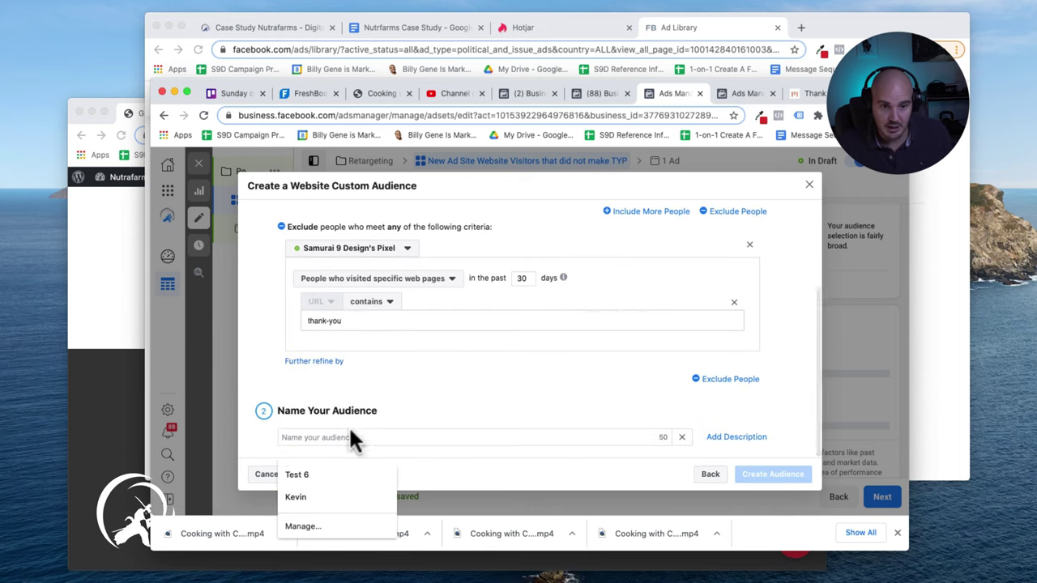
type("New Ad Site Website Visitors that did not make TYP")
scroll(433, 398, "down", 1)
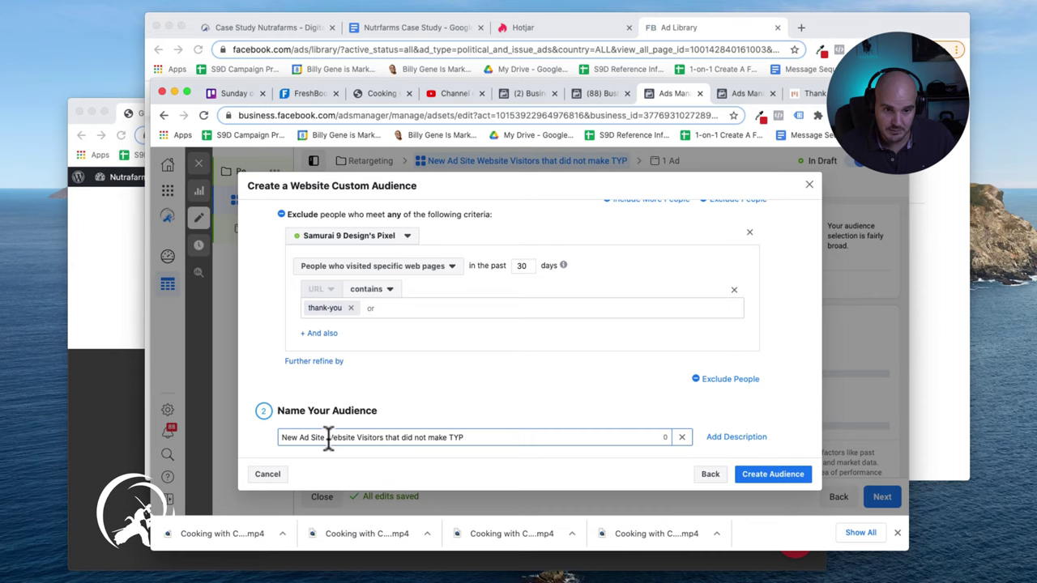
left_click_drag(328, 437, 257, 436)
key("BackSpace")
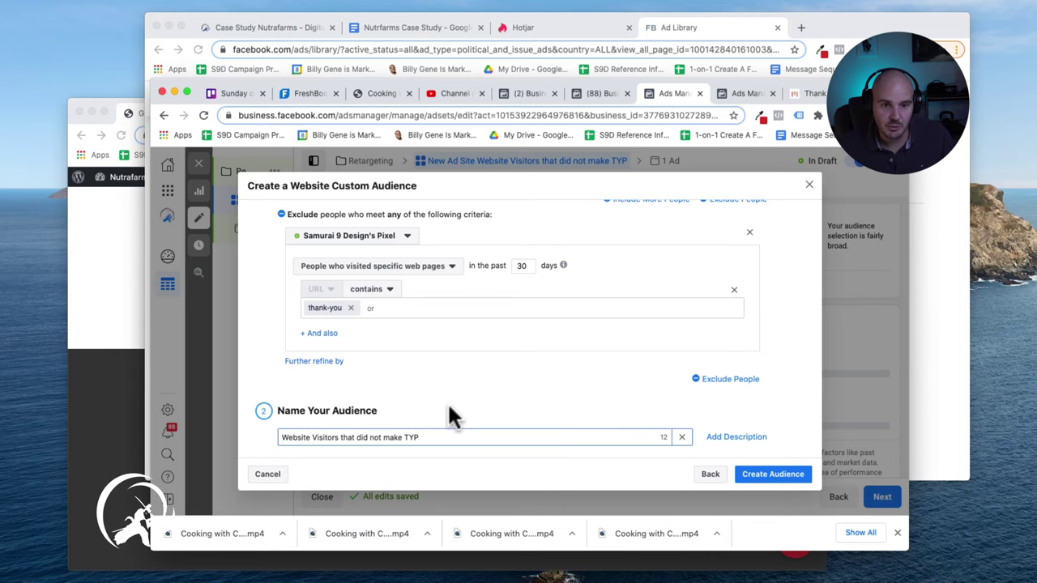
Submit the 'Website Visitors that did not make TYP' custom audience for creation
left_click(783, 480)
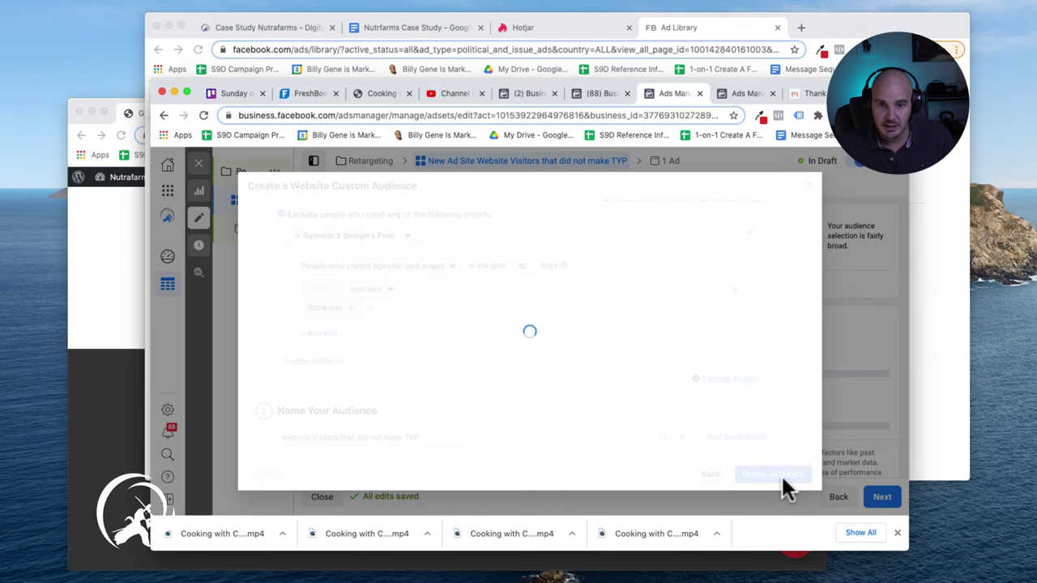